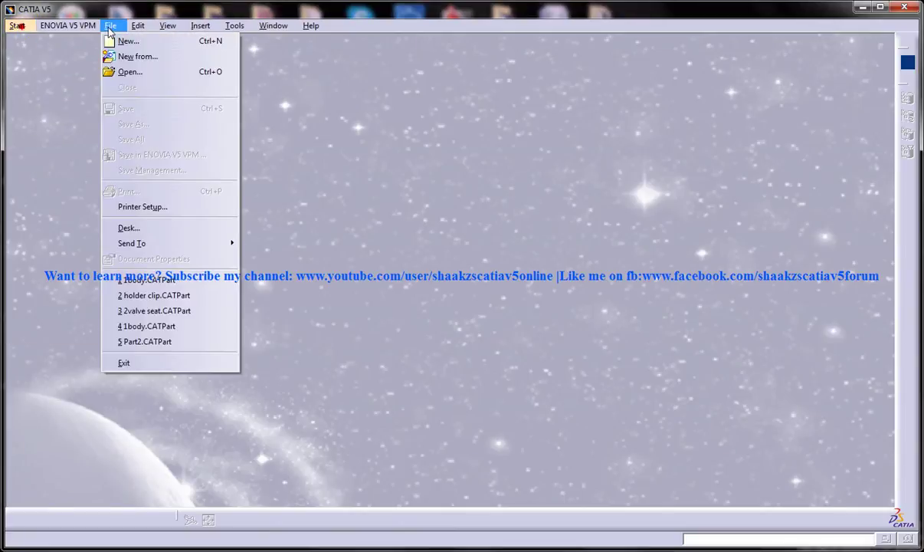
# Step: Open the 1body part file from the junction stop valve folder
pyautogui.click(134, 70)
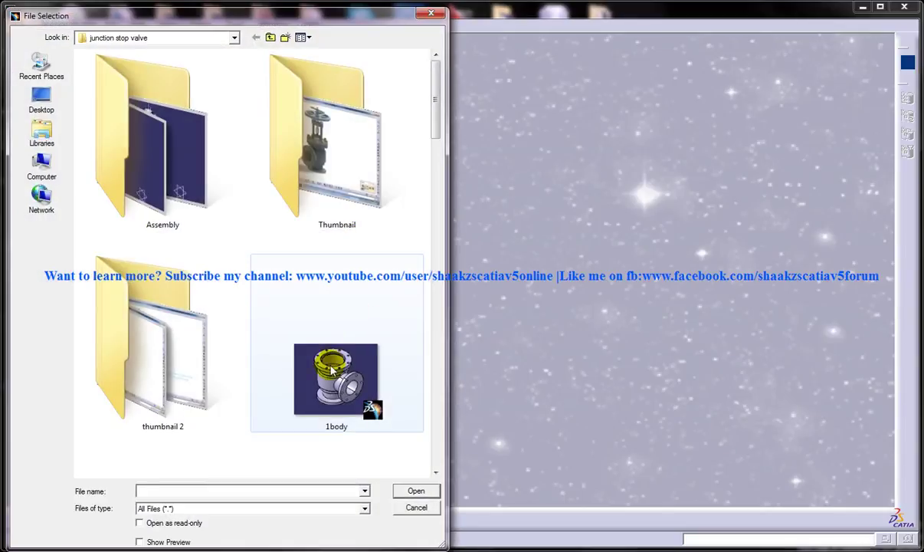
pyautogui.click(342, 315)
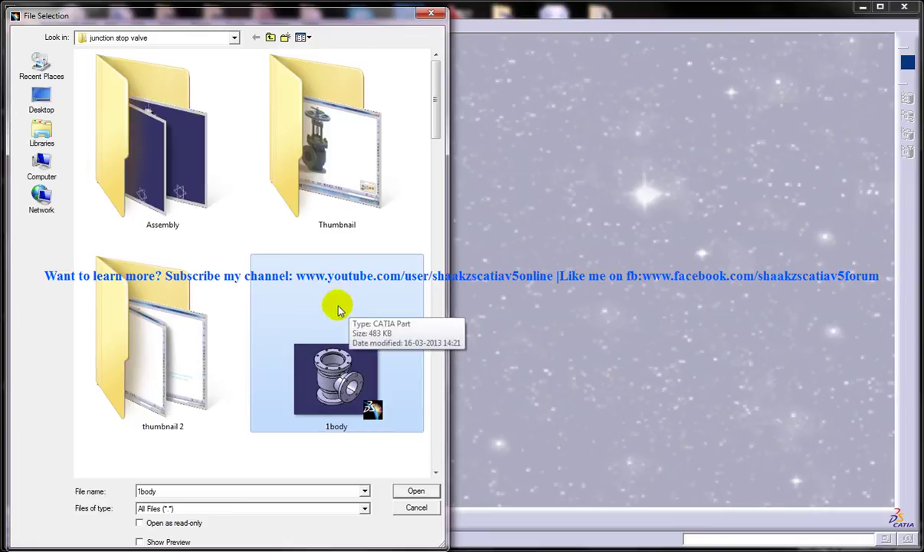
pyautogui.doubleClick(331, 321)
pyautogui.click(124, 25)
pyautogui.click(334, 100)
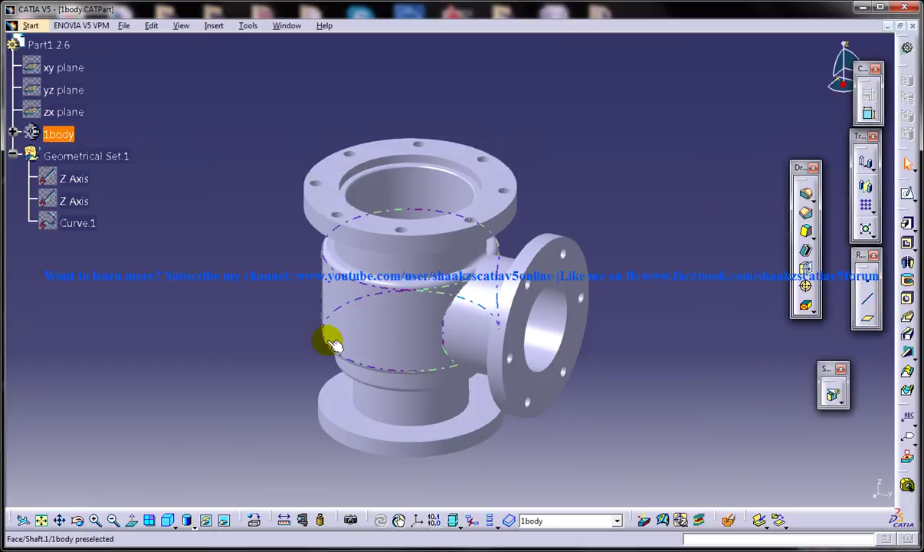
# Step: Chamfer the upper outer edge of the valve body's bottom flange in Length1/Length2 mode with 10 mm and 20 mm
pyautogui.moveTo(406, 314); pyautogui.dragTo(599, 313, button='middle')
pyautogui.click(807, 213)
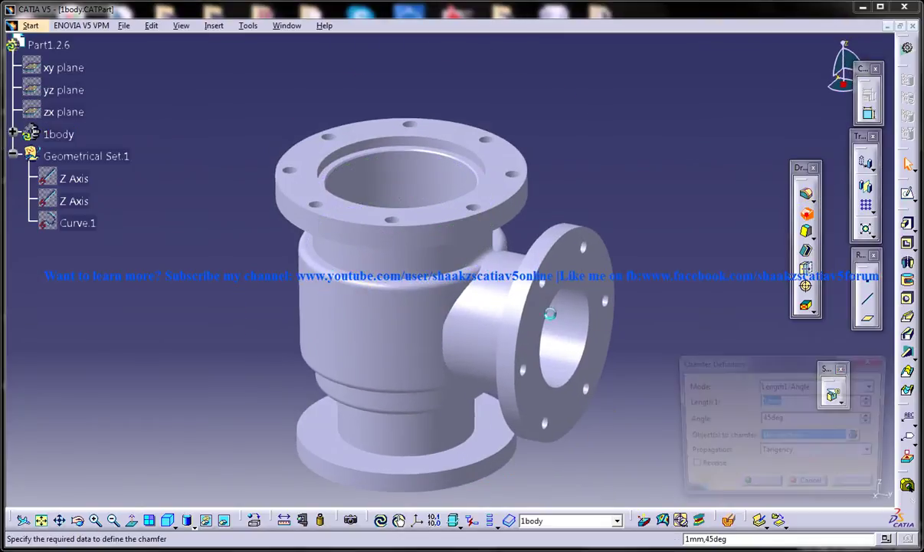
pyautogui.click(297, 424)
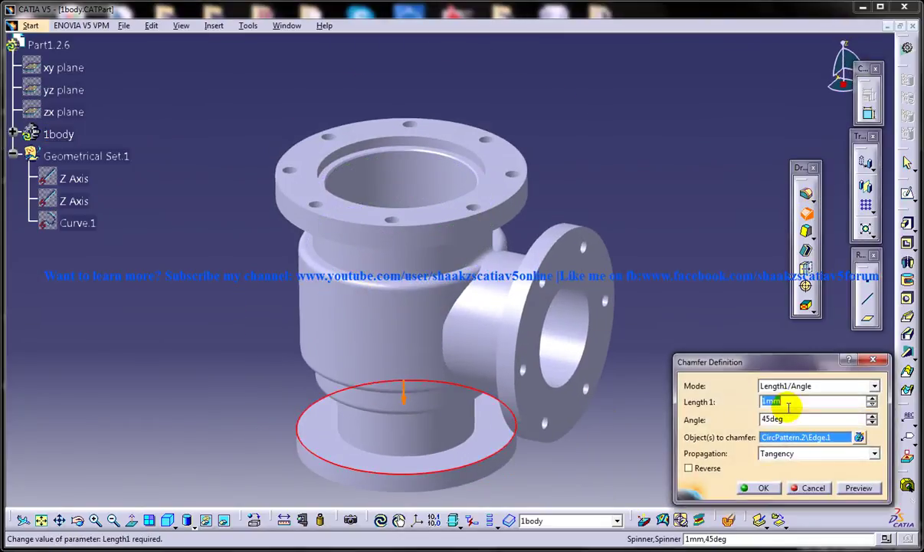
pyautogui.click(774, 386)
pyautogui.click(788, 409)
pyautogui.press('Tab')
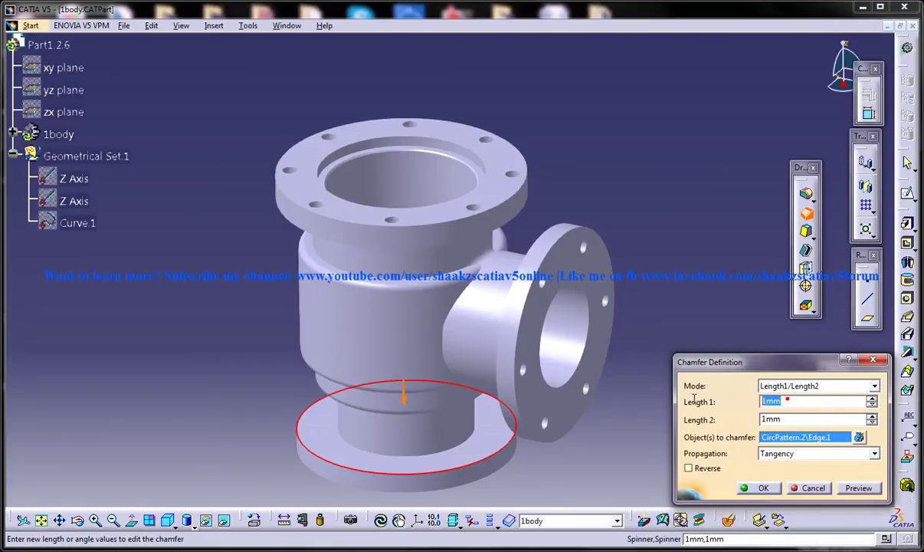
pyautogui.write('10')
pyautogui.click(798, 418)
pyautogui.doubleClick(795, 418)
pyautogui.write('20')
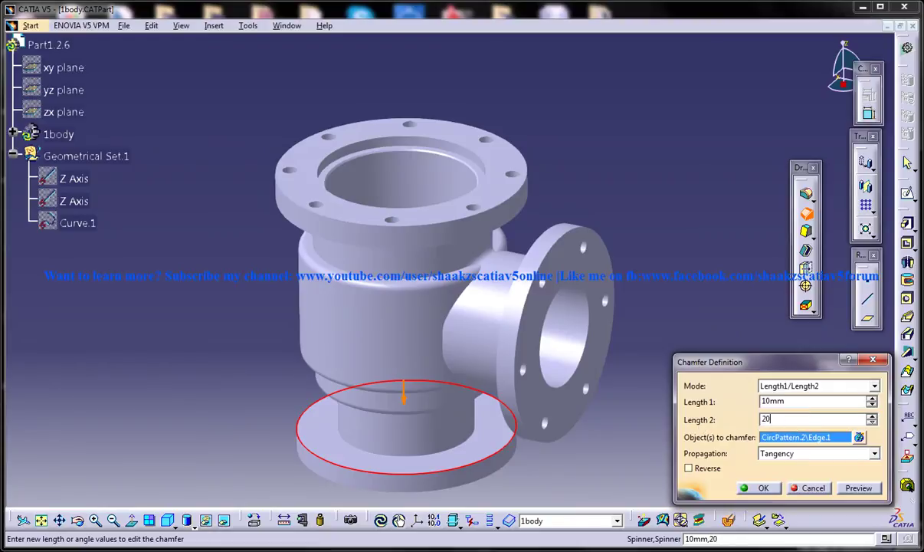
pyautogui.click(755, 487)
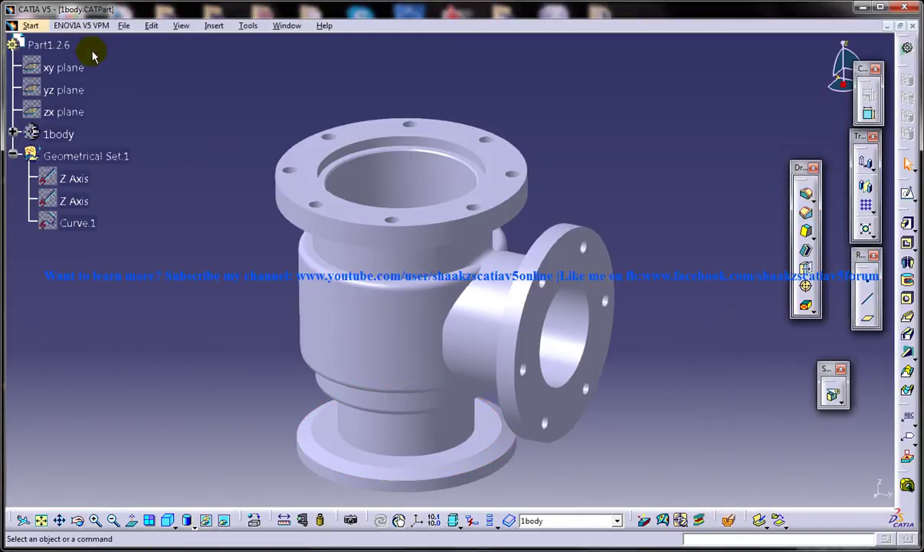
# Step: Create a new drawing in the Drafting workbench with an empty layout on an A0 ISO sheet at 1:1 scale
pyautogui.click(82, 25)
pyautogui.moveTo(90, 60)
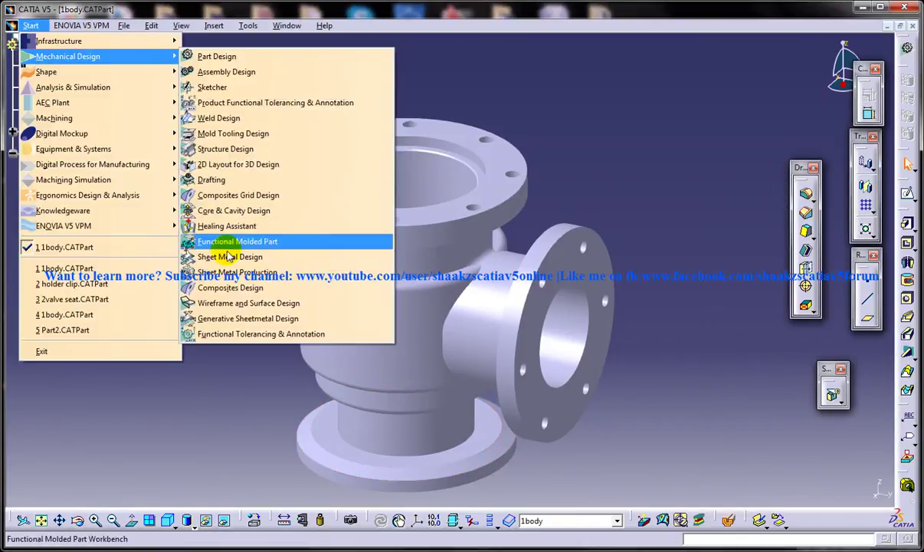
pyautogui.click(211, 180)
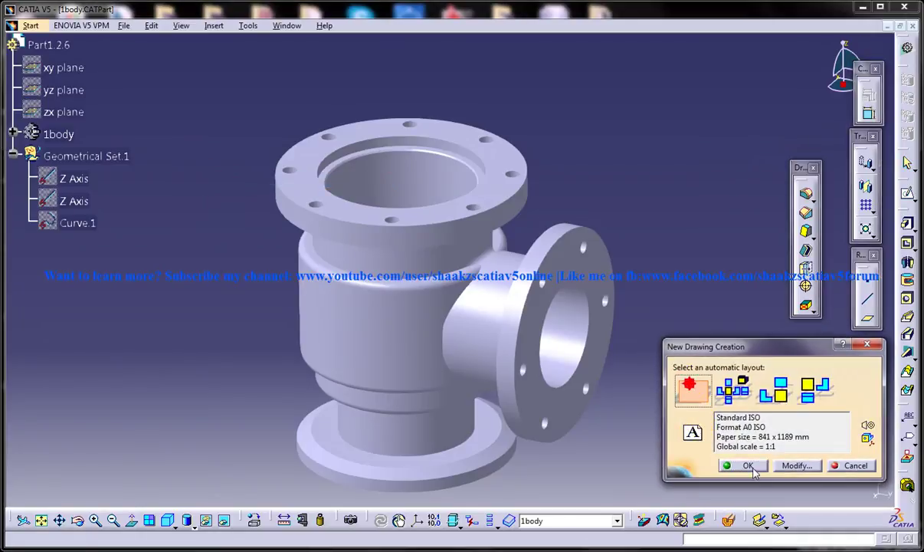
pyautogui.click(742, 466)
# Step: Place a front view of the 1body part on Sheet.1, showing the valve upright with its side outlet in profile
pyautogui.click(218, 27)
pyautogui.moveTo(234, 63)
pyautogui.moveTo(368, 62)
pyautogui.click(453, 76)
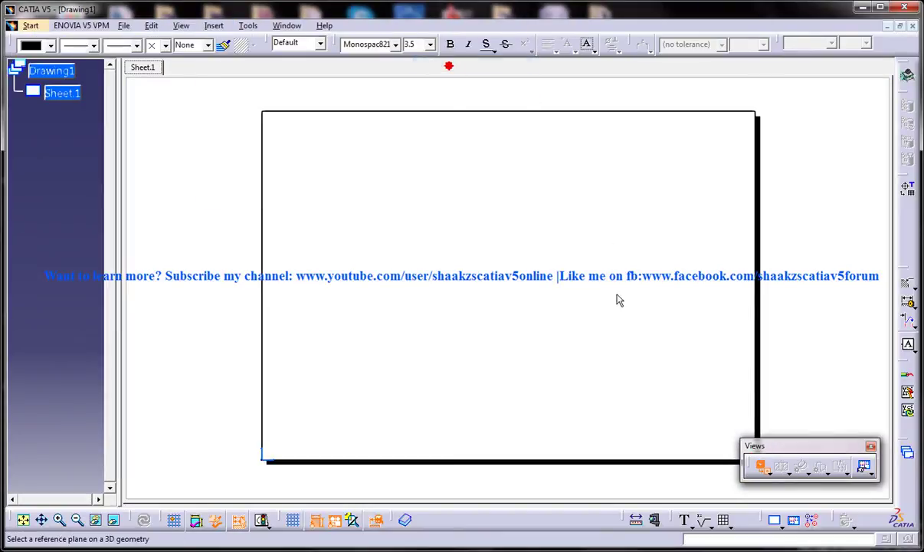
pyautogui.click(286, 25)
pyautogui.click(315, 108)
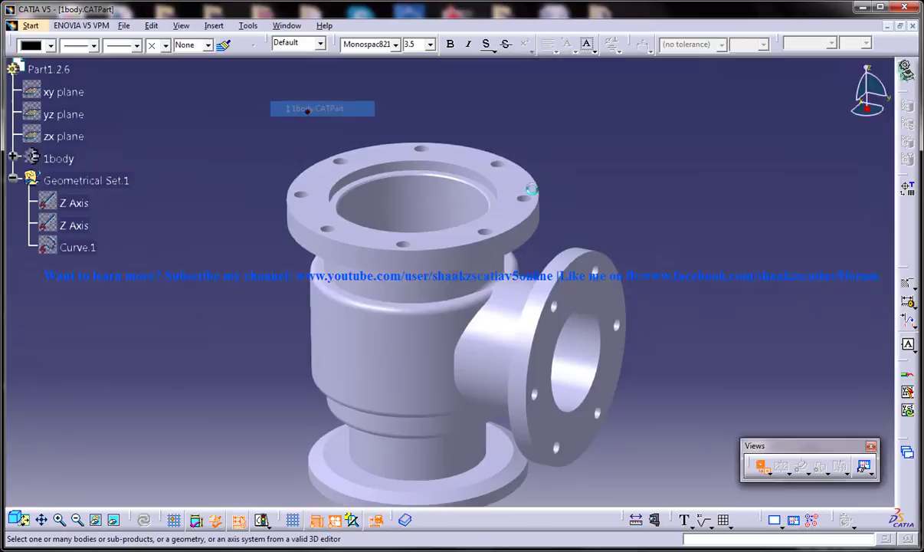
pyautogui.click(64, 91)
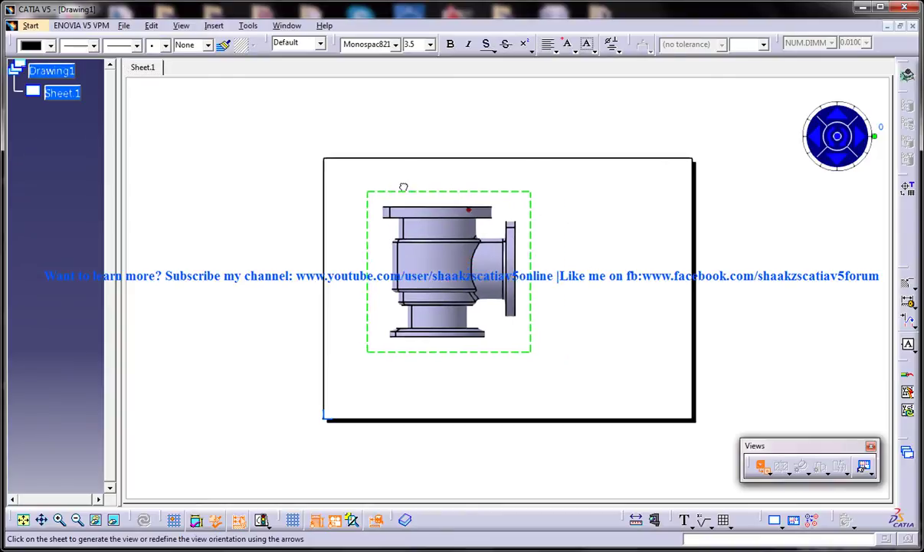
pyautogui.click(393, 165)
pyautogui.moveTo(483, 177)
pyautogui.keyDown('ctrl'); pyautogui.mouseDown(button='middle')
pyautogui.moveTo(483, 138)
pyautogui.moveTo(520, 178)
pyautogui.mouseUp(button='middle'); pyautogui.keyUp('ctrl')
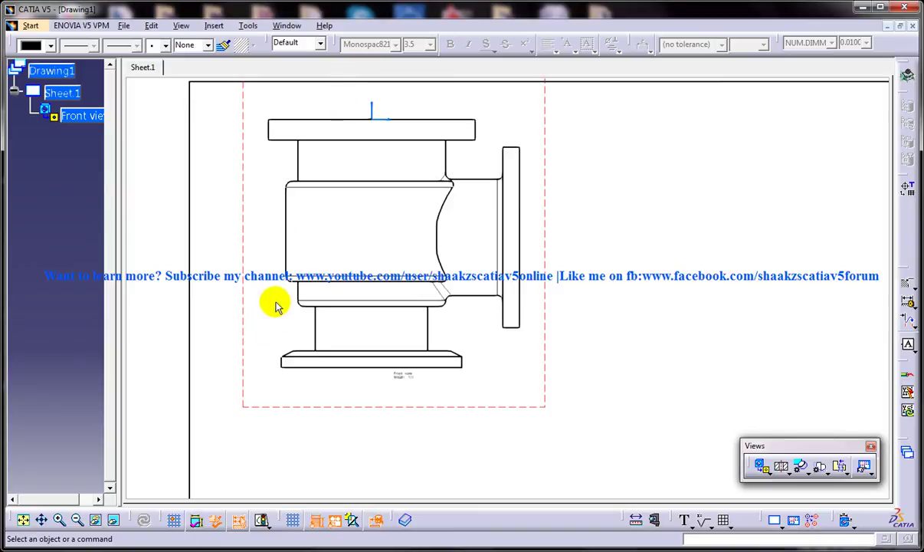
pyautogui.moveTo(293, 358)
pyautogui.keyDown('ctrl'); pyautogui.mouseDown(button='middle')
pyautogui.moveTo(334, 292)
pyautogui.moveTo(388, 250)
pyautogui.mouseUp(button='middle'); pyautogui.keyUp('ctrl')
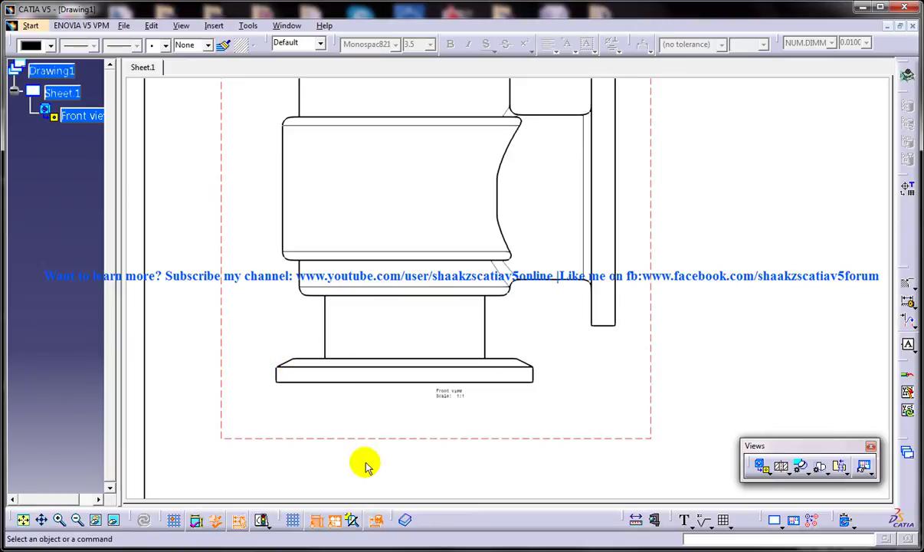
pyautogui.click(214, 25)
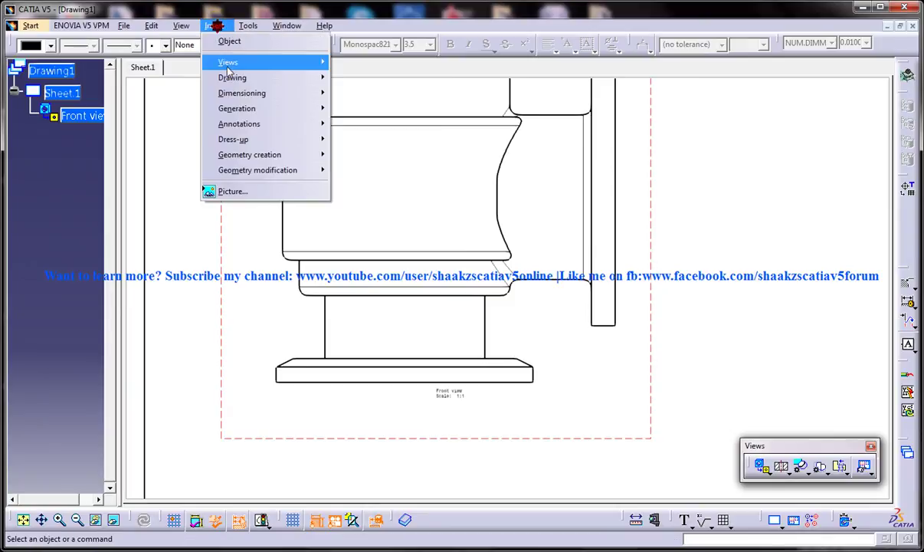
pyautogui.moveTo(244, 93)
pyautogui.moveTo(400, 98)
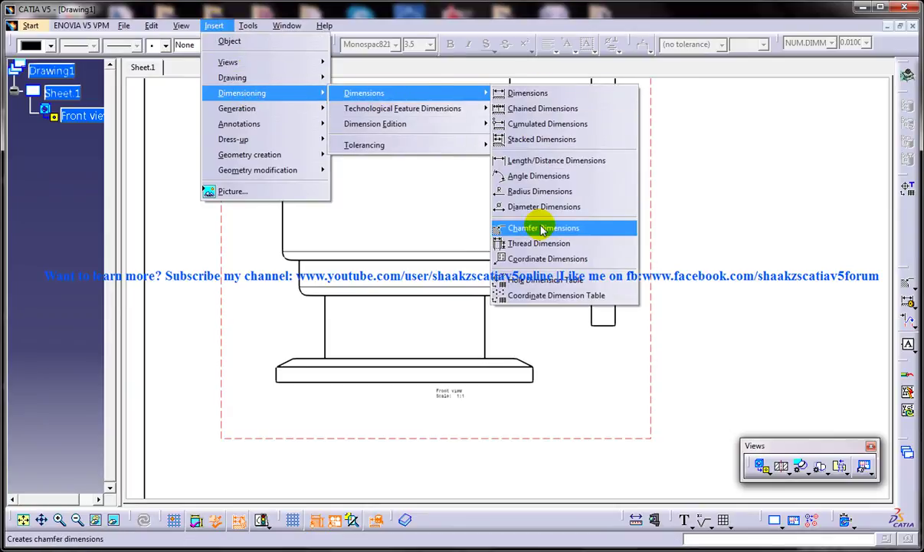
pyautogui.click(511, 497)
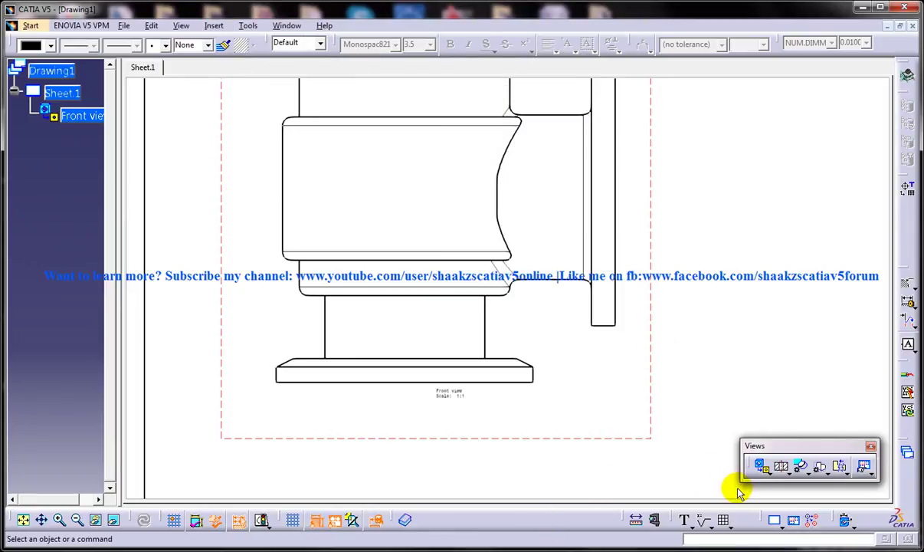
# Step: Hide and redisplay the Dimensioning toolbar, and float it over the sheet beside the front view
pyautogui.rightClick(587, 523)
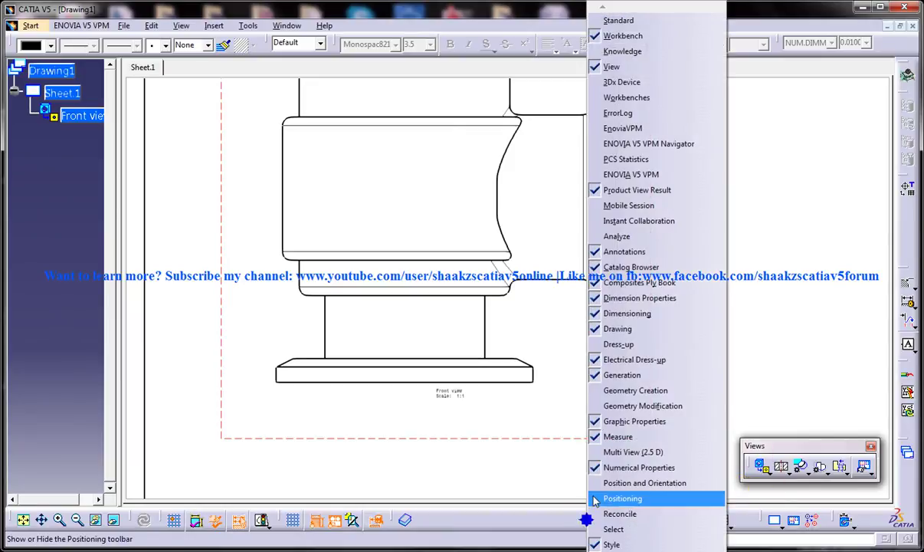
pyautogui.click(628, 314)
pyautogui.rightClick(589, 518)
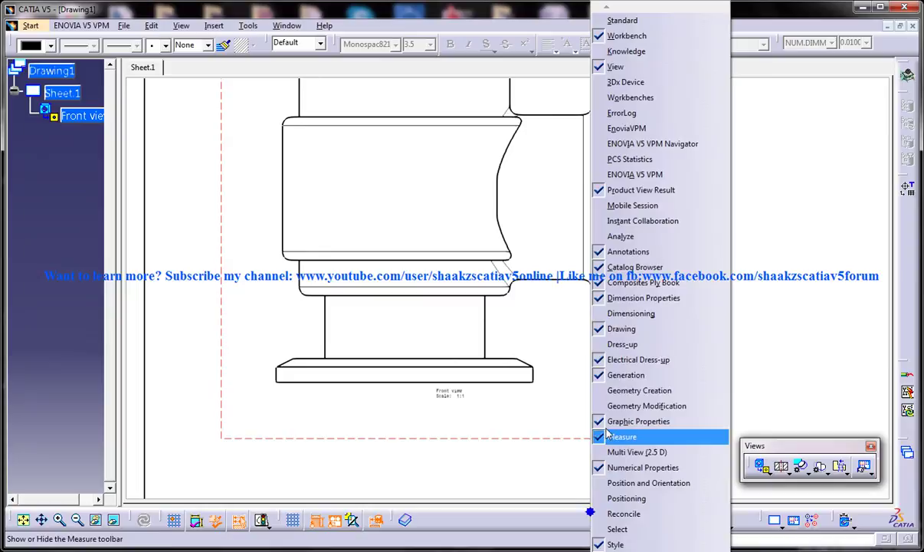
pyautogui.click(630, 314)
pyautogui.moveTo(713, 279); pyautogui.dragTo(713, 282)
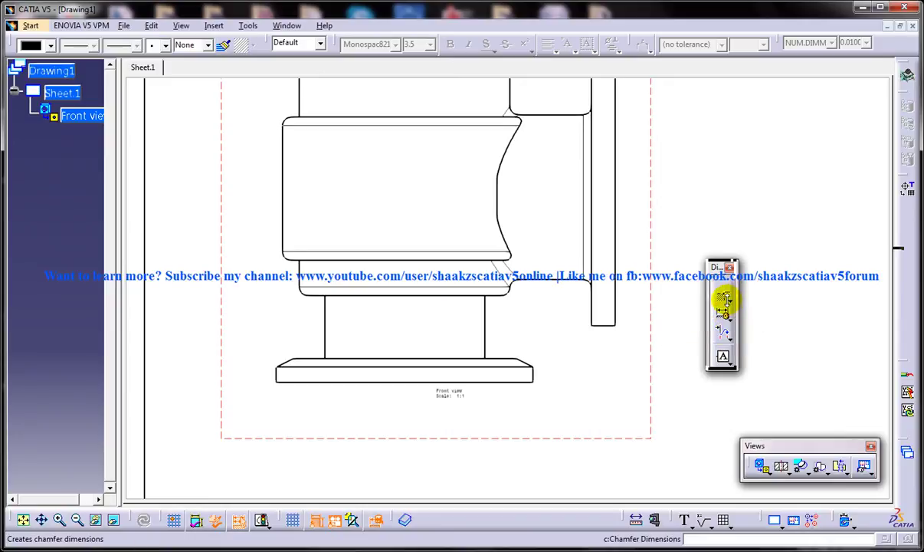
# Step: Try to add a Length x Length chamfer dimension to the bottom flange, picking the chamfer line near its upper inner end
pyautogui.click(725, 300)
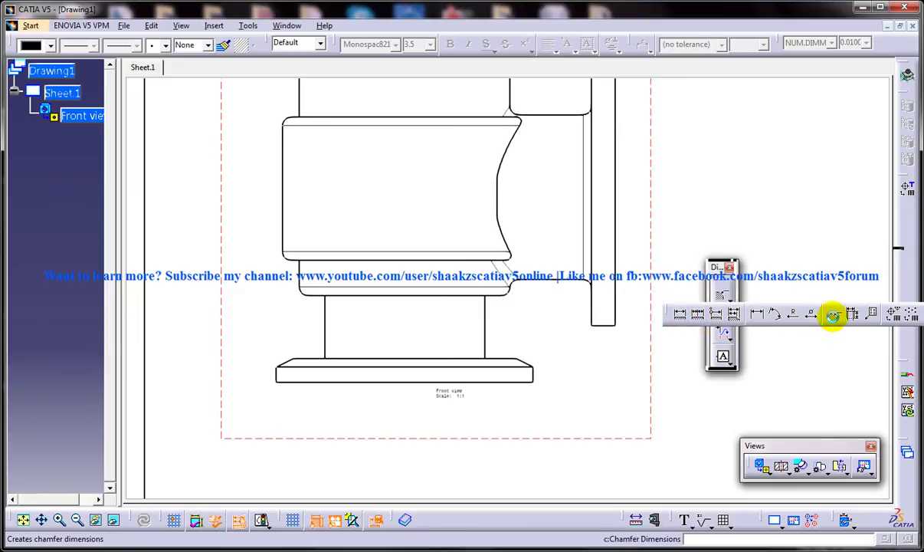
pyautogui.click(834, 316)
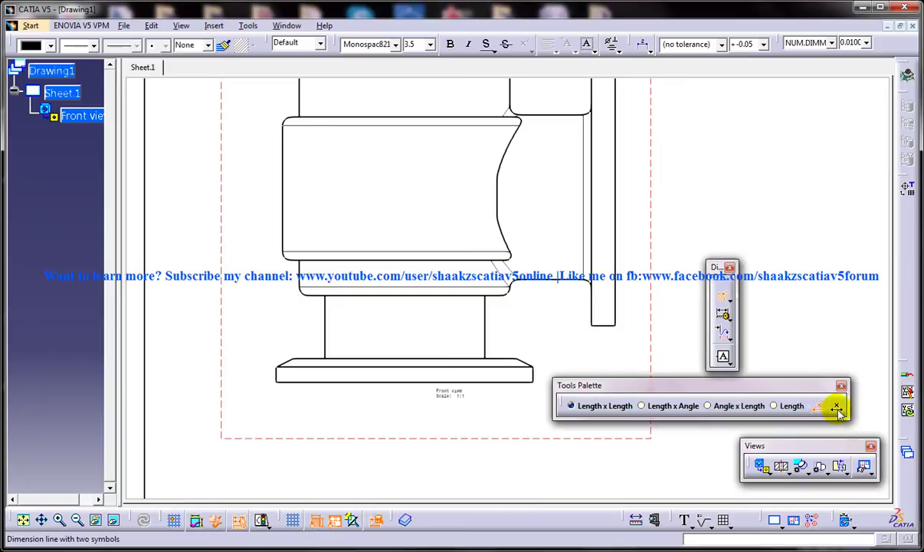
pyautogui.moveTo(338, 309)
pyautogui.mouseDown(button='middle')
pyautogui.moveTo(337, 269)
pyautogui.moveTo(399, 234)
pyautogui.moveTo(378, 234)
pyautogui.mouseUp(button='middle')
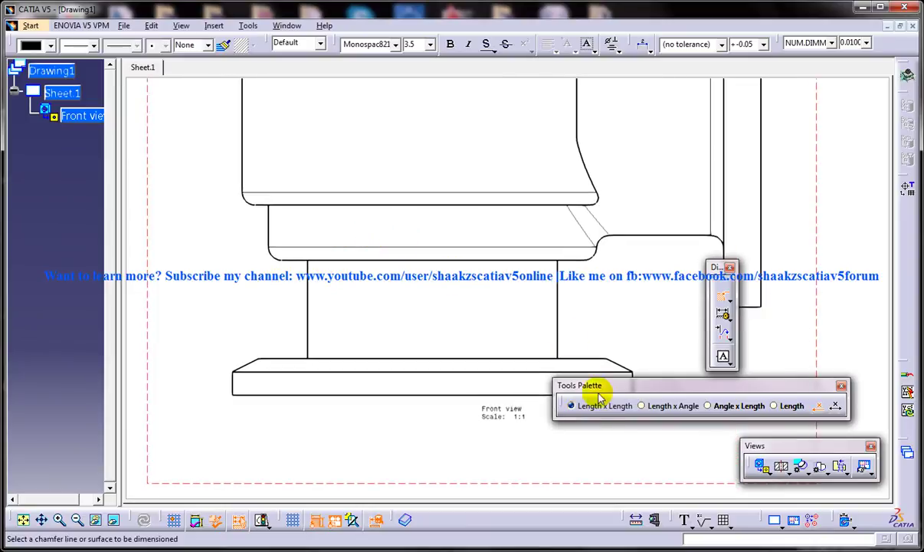
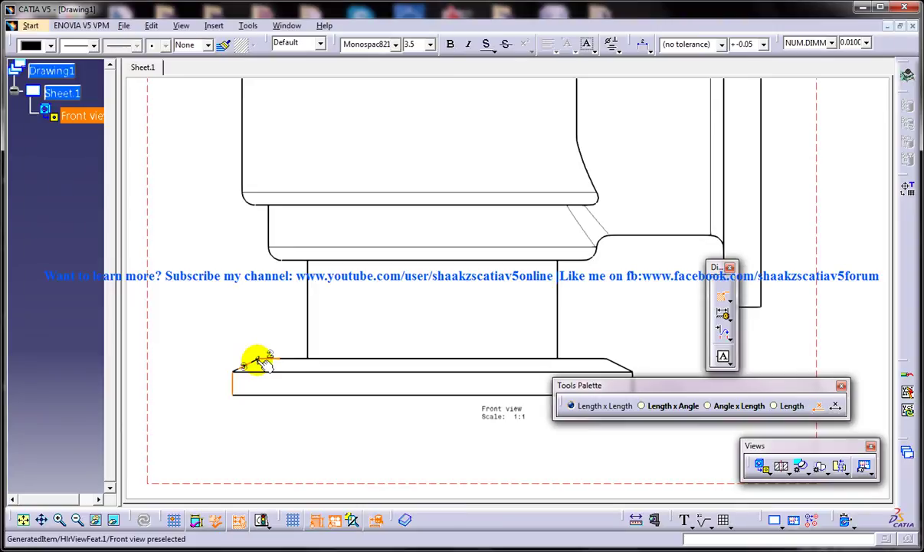
pyautogui.moveTo(248, 365)
pyautogui.keyDown('ctrl'); pyautogui.mouseDown(button='middle')
pyautogui.moveTo(221, 324)
pyautogui.moveTo(432, 251)
pyautogui.moveTo(277, 332)
pyautogui.mouseUp(button='middle'); pyautogui.keyUp('ctrl')
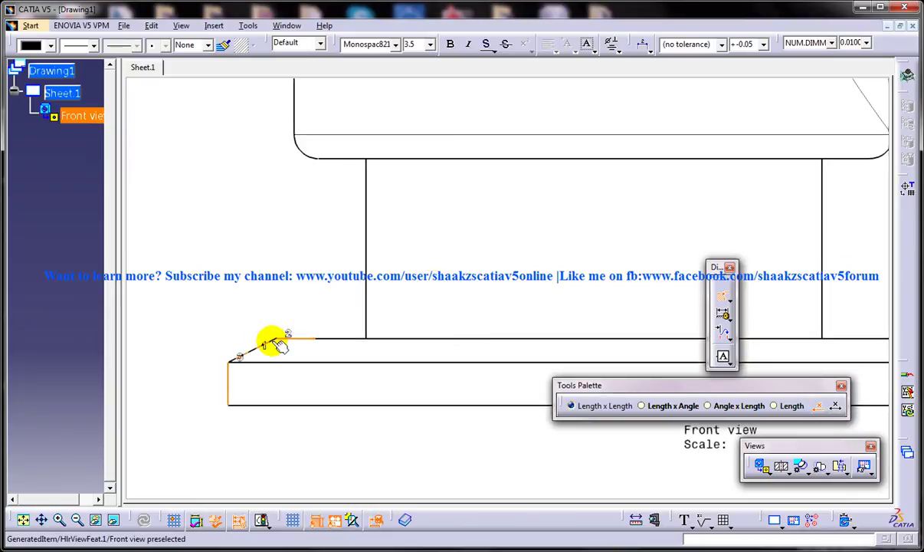
pyautogui.click(275, 342)
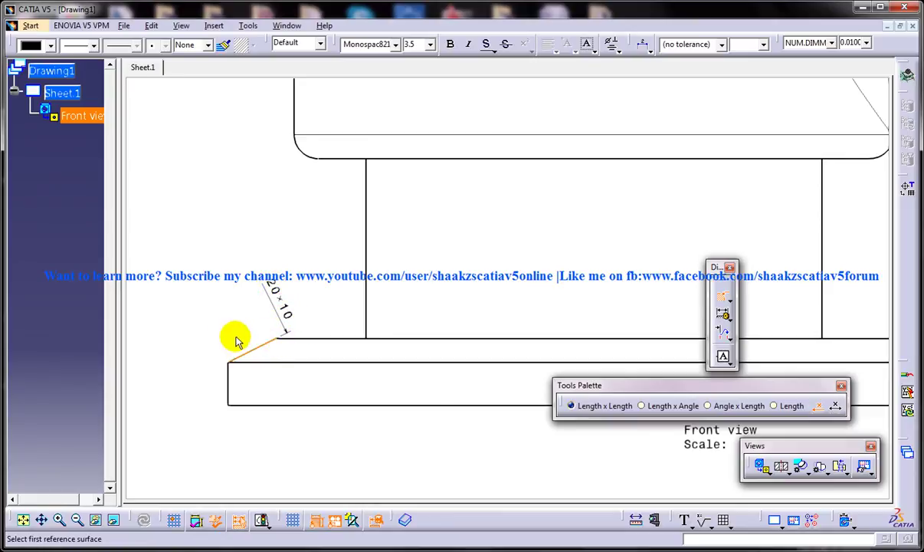
pyautogui.click(279, 339)
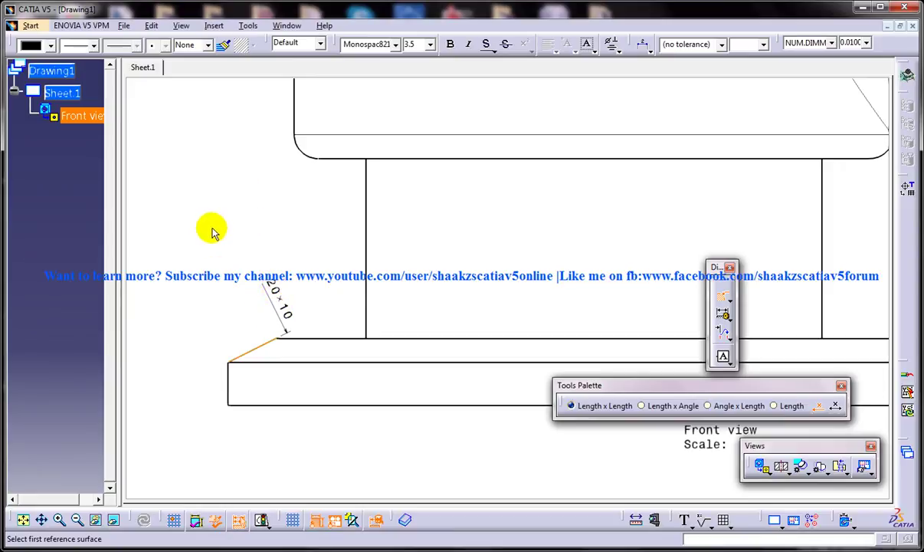
pyautogui.press('Escape')
pyautogui.click(214, 25)
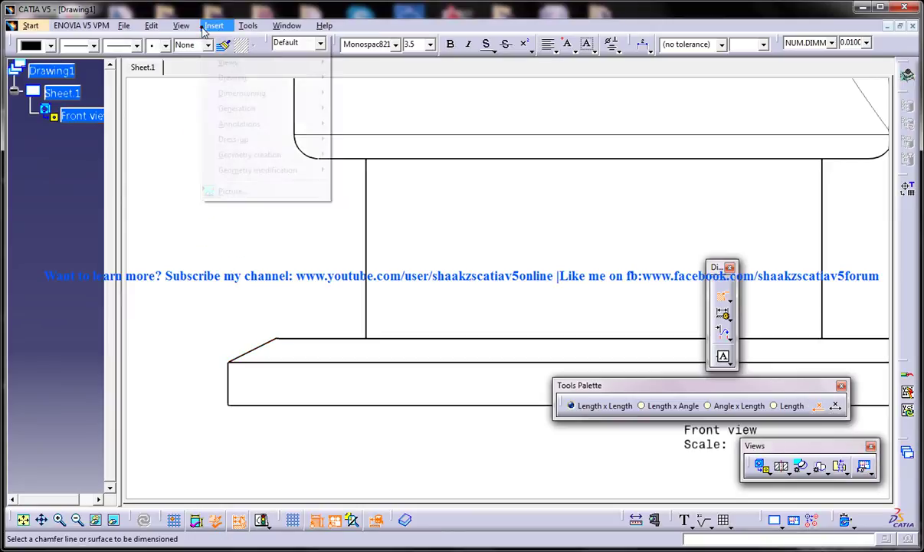
pyautogui.press('Escape')
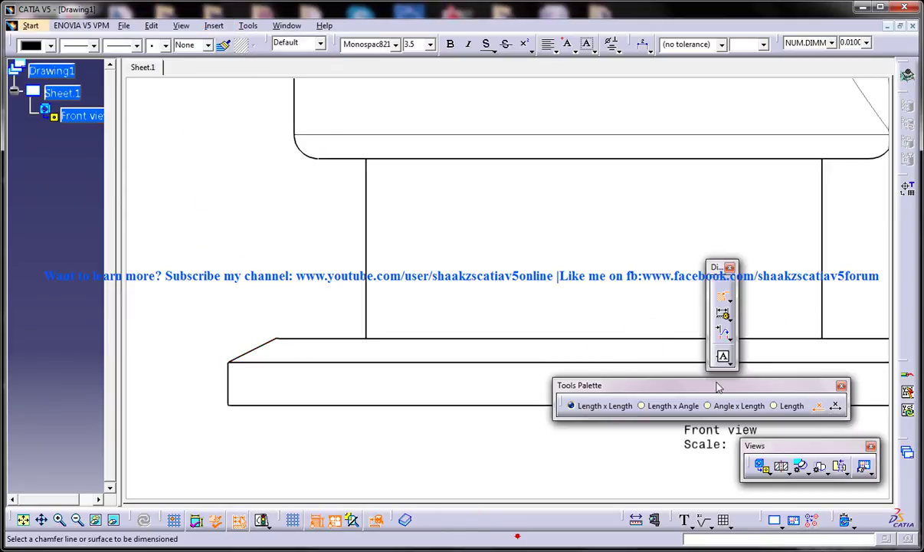
# Step: Try a Length x Length chamfer dimension on the bottom flange, picking the chamfer line near its lower outer end
pyautogui.click(723, 297)
pyautogui.click(724, 299)
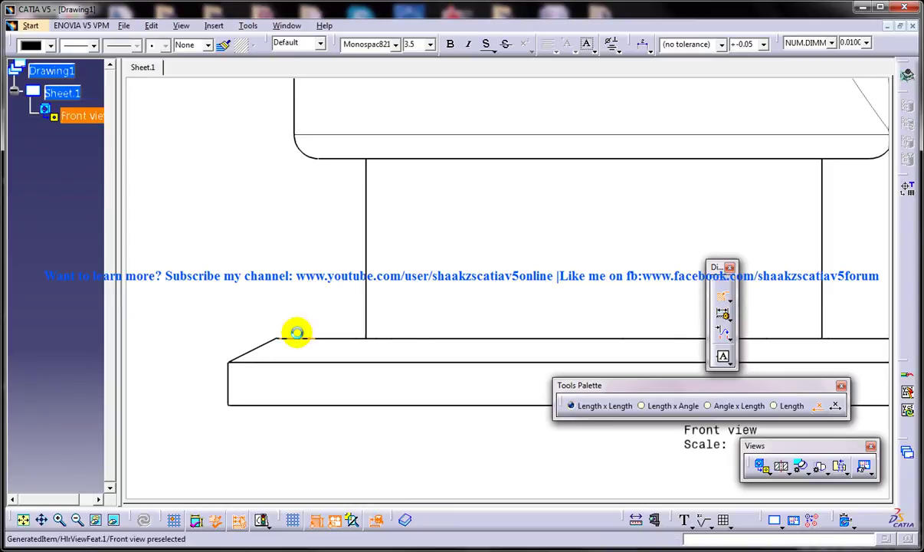
pyautogui.click(239, 361)
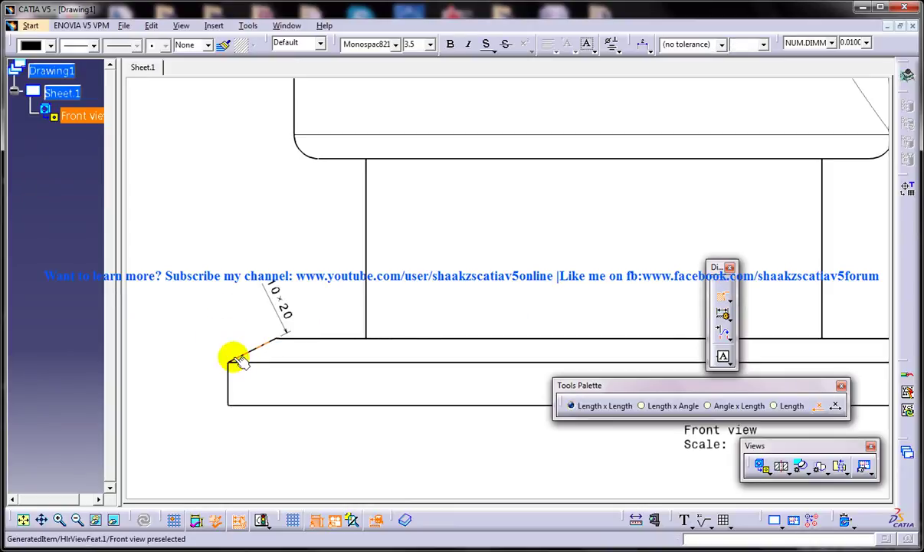
pyautogui.click(276, 310)
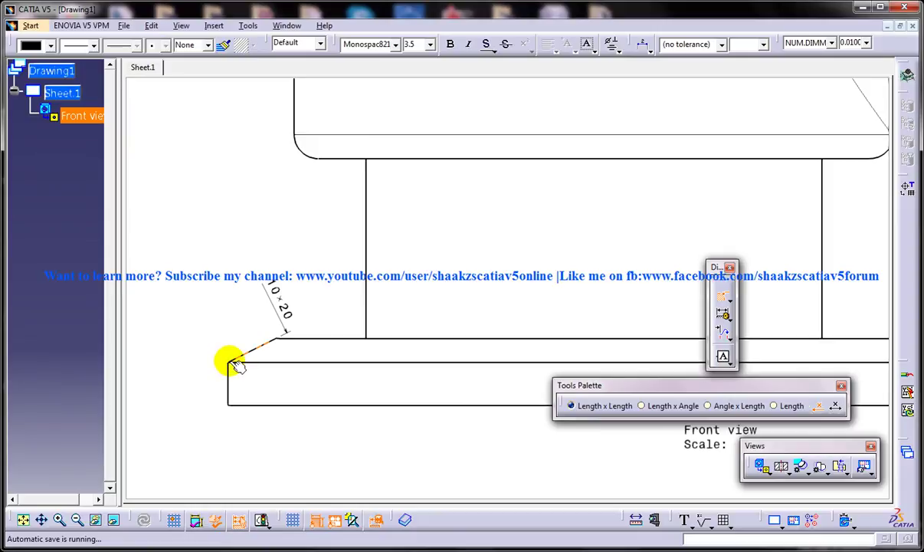
pyautogui.click(279, 342)
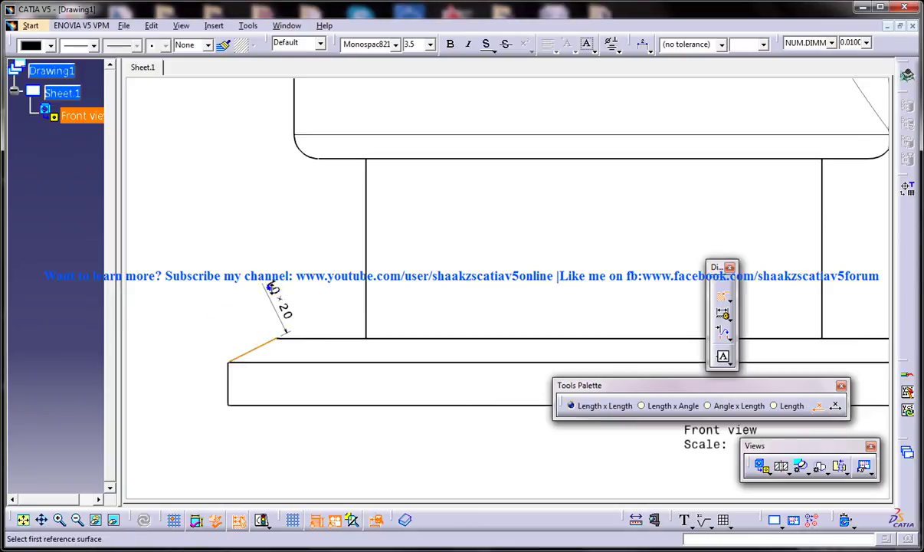
pyautogui.moveTo(269, 302); pyautogui.dragTo(308, 280, button='middle')
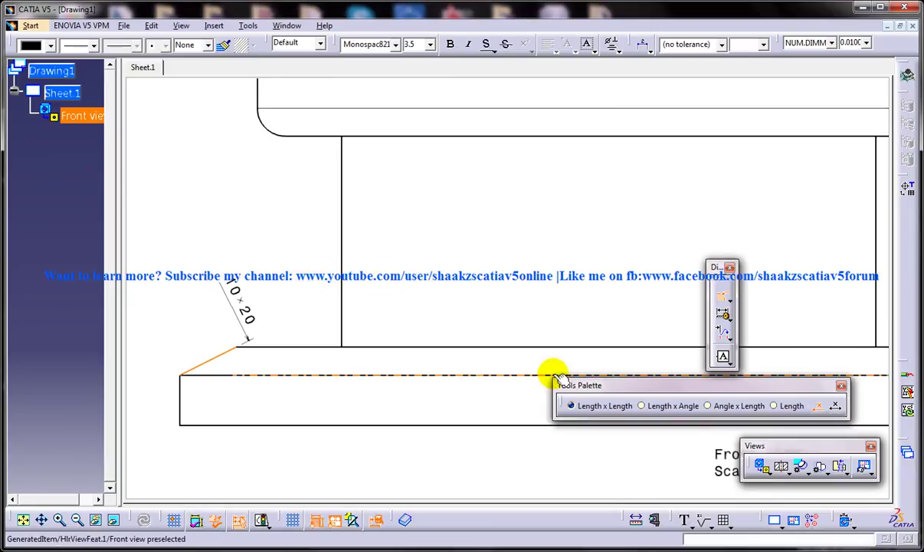
# Step: Try the Length x Angle, Length x Length, Angle x Length and Length formats on the flange's chamfer dimension preview, and cancel it
pyautogui.click(648, 406)
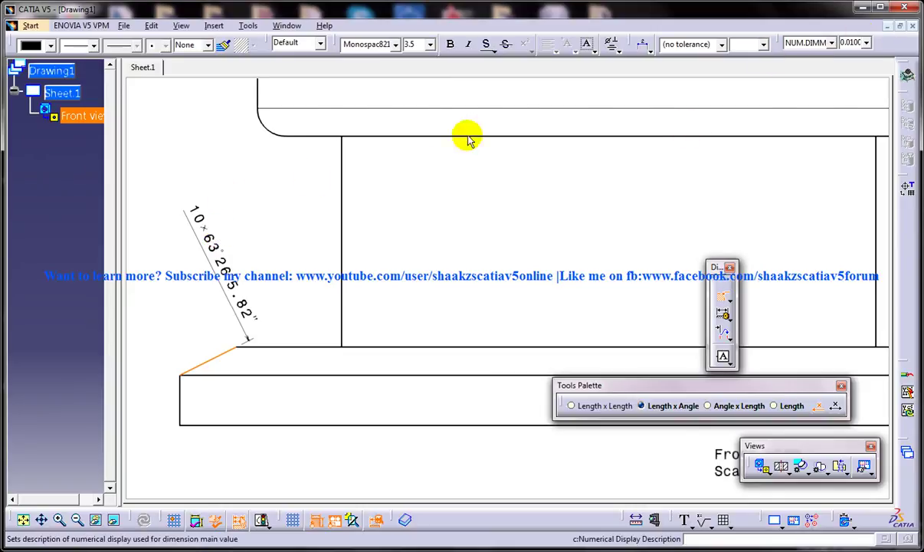
pyautogui.click(581, 408)
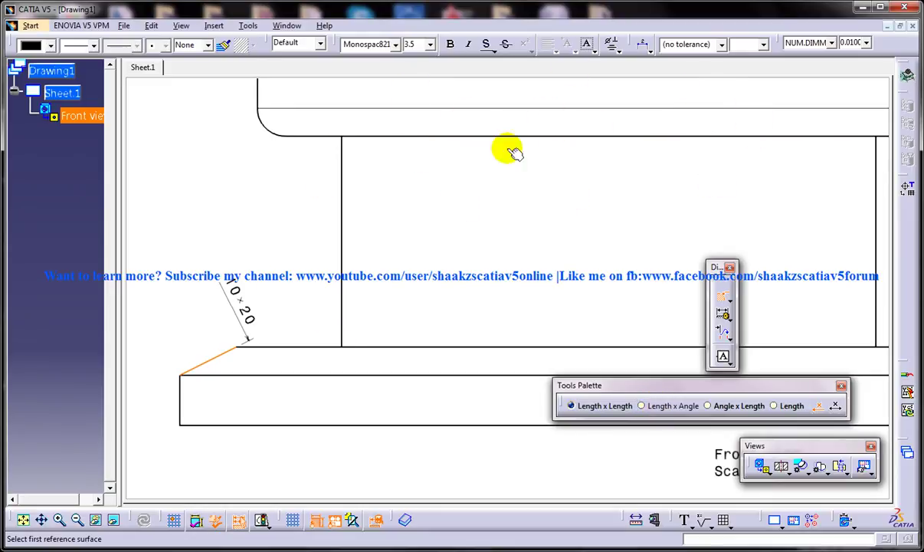
pyautogui.click(655, 411)
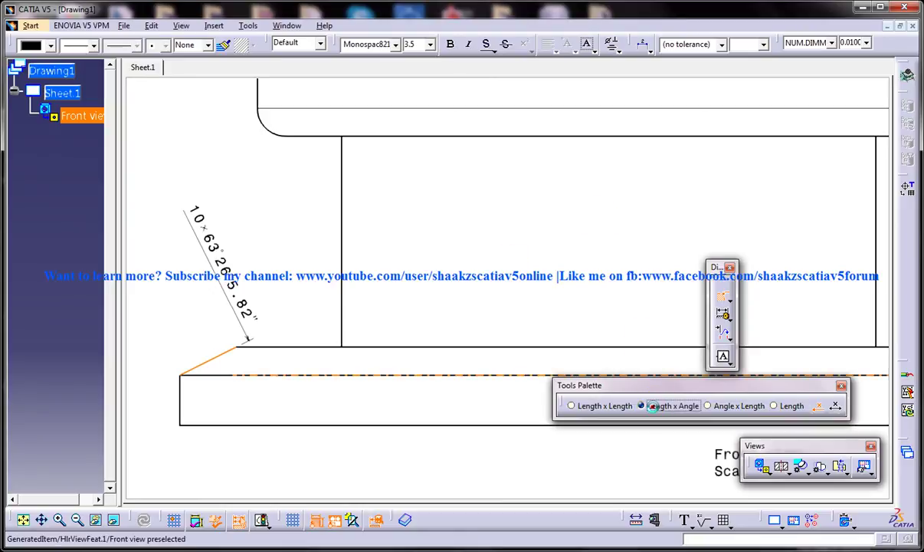
pyautogui.click(742, 408)
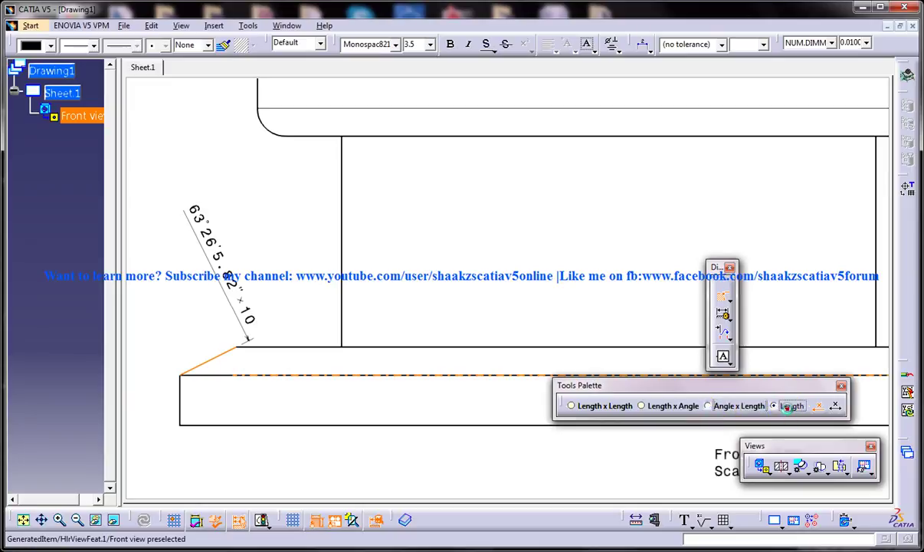
pyautogui.click(789, 411)
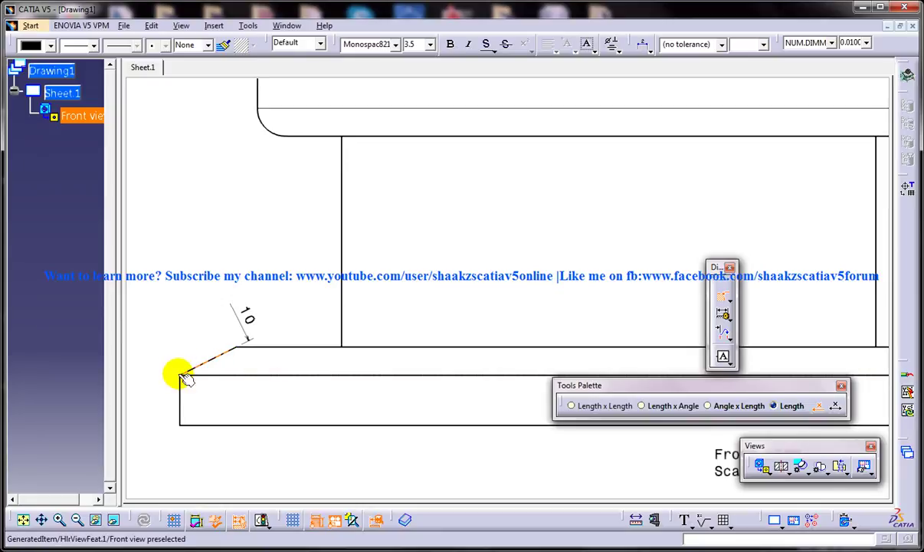
pyautogui.click(227, 355)
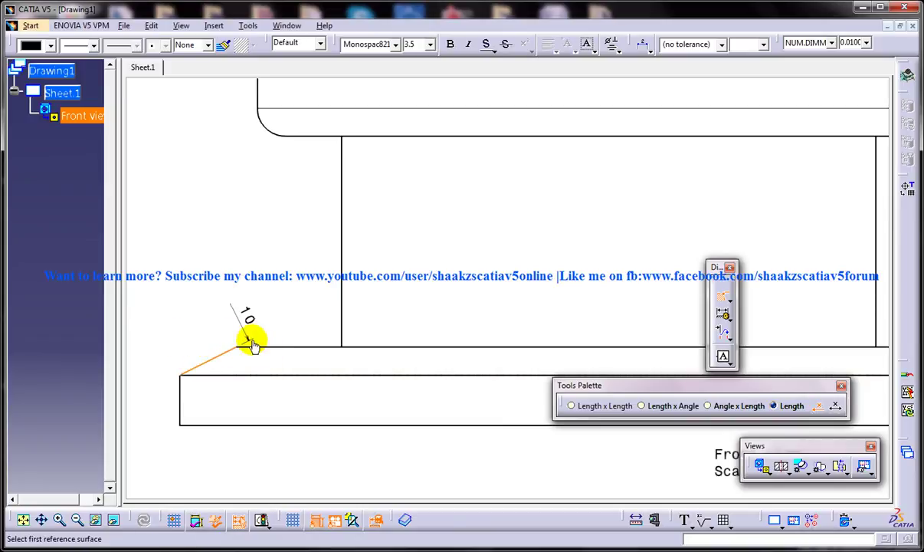
pyautogui.press('Escape')
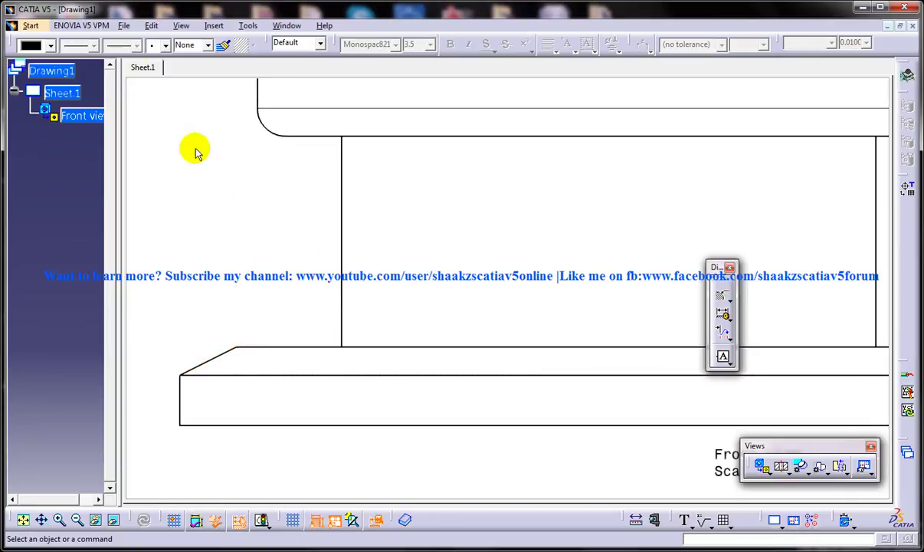
# Step: Place a Length-format chamfer dimension with two arrows above the flange's chamfer line, and delete it
pyautogui.click(214, 25)
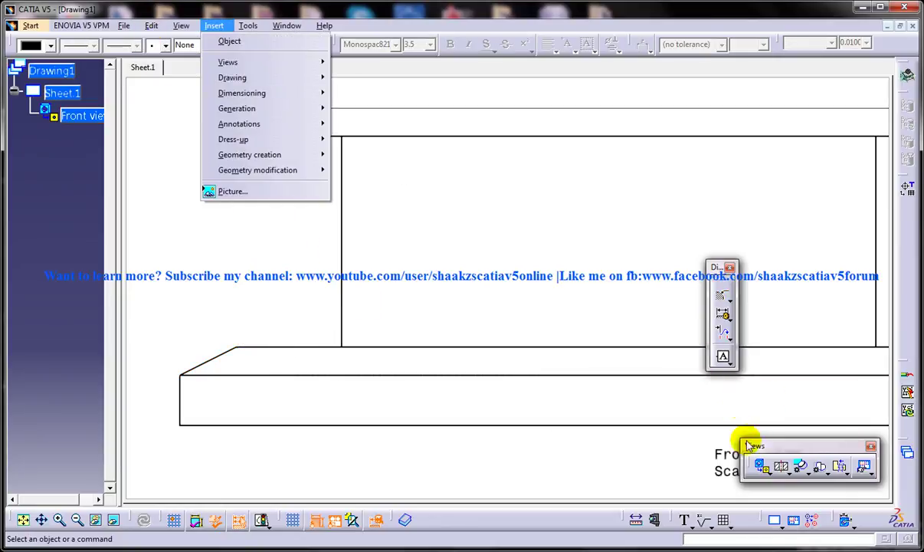
pyautogui.click(723, 296)
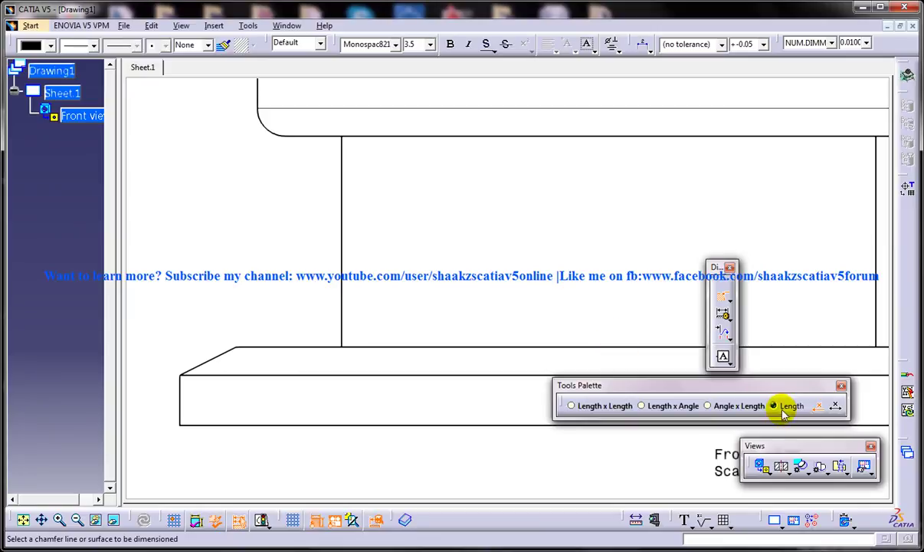
pyautogui.click(228, 354)
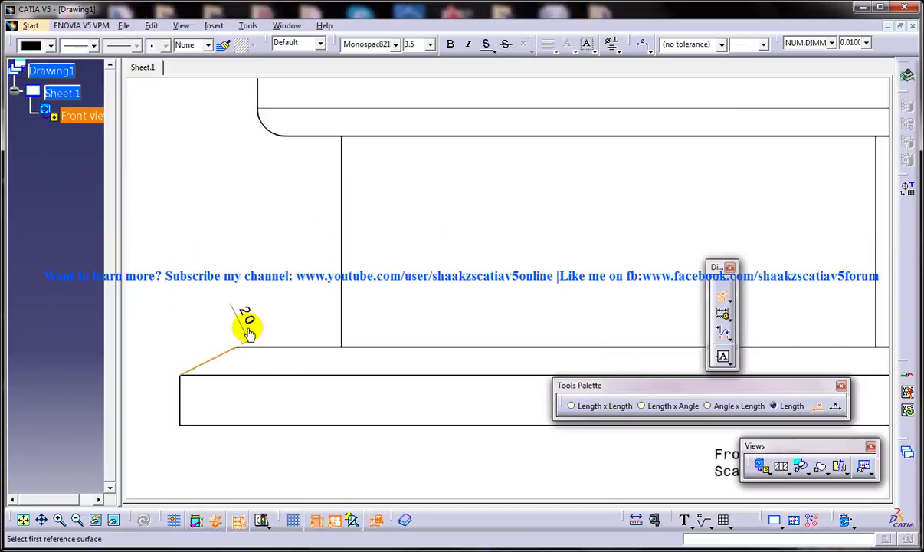
pyautogui.click(251, 330)
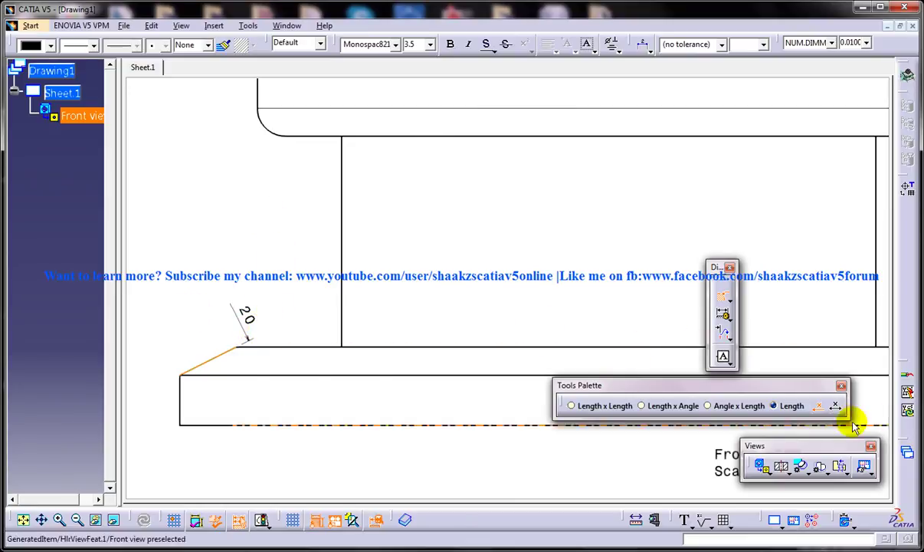
pyautogui.click(836, 408)
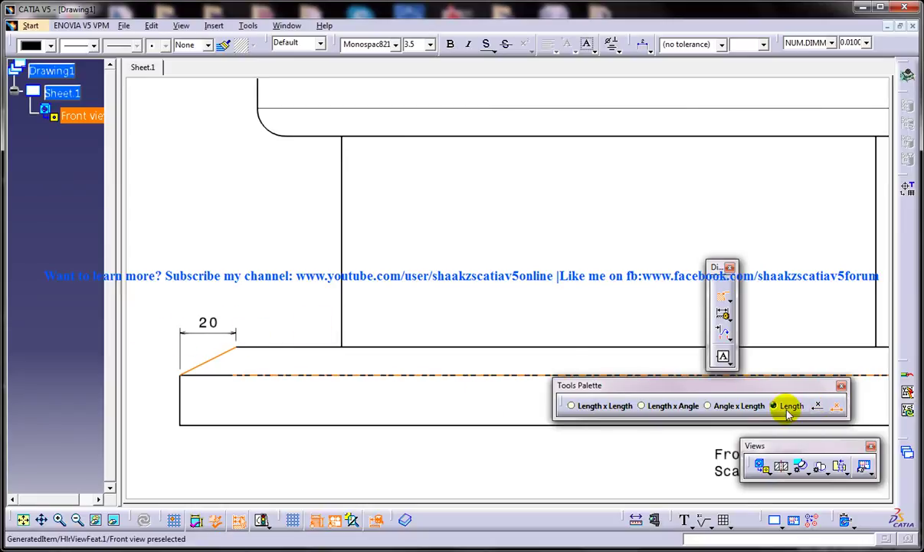
pyautogui.click(404, 256)
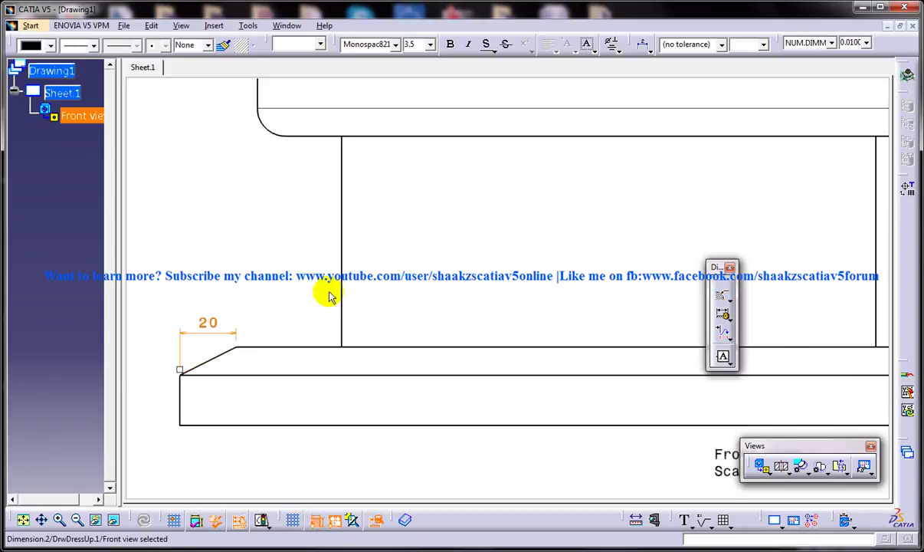
pyautogui.rightClick(210, 322)
pyautogui.click(260, 186)
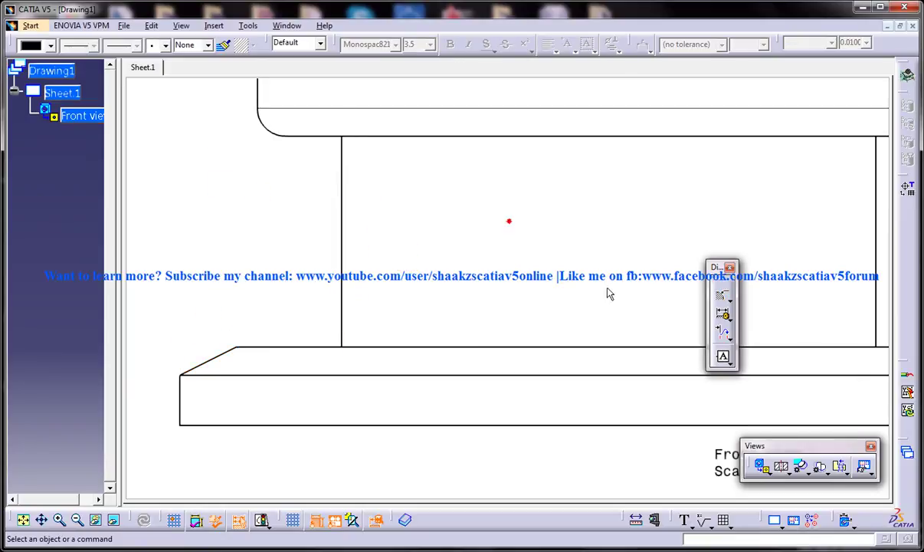
# Step: Start a Length x Length chamfer dimension on the flange's chamfer line and switch it to the single-arrow style
pyautogui.click(725, 301)
pyautogui.click(682, 276)
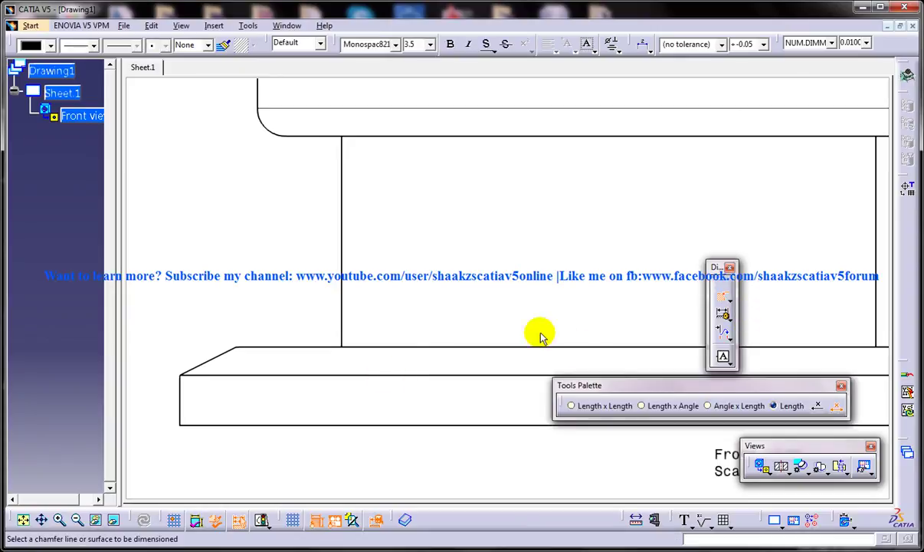
pyautogui.click(633, 407)
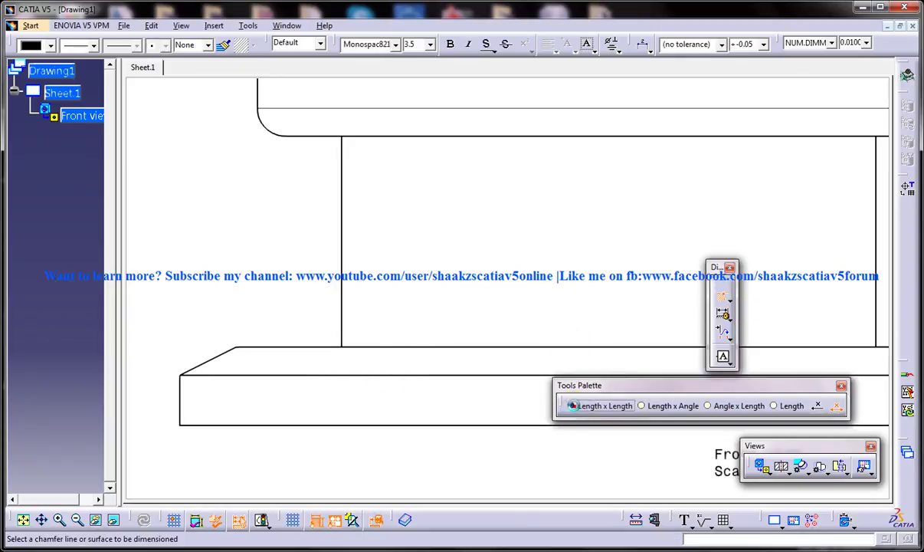
pyautogui.click(222, 353)
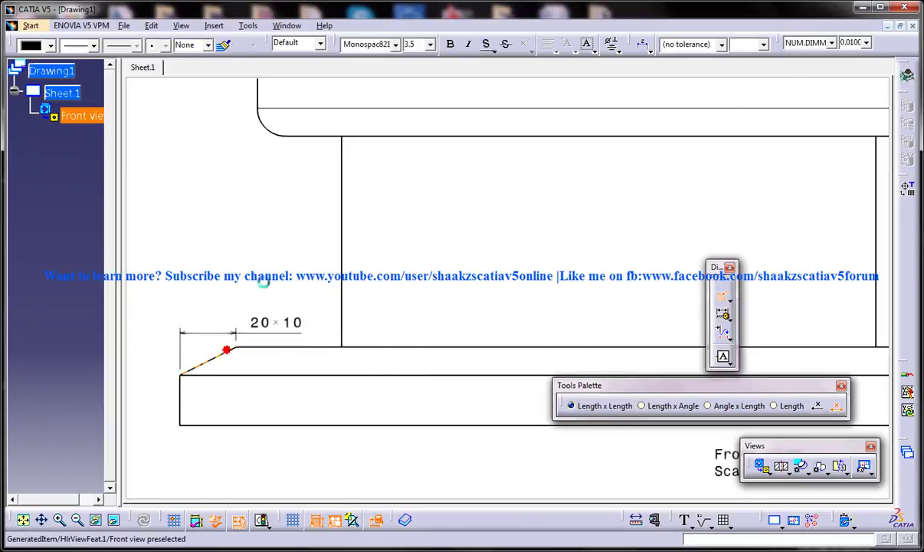
pyautogui.click(819, 407)
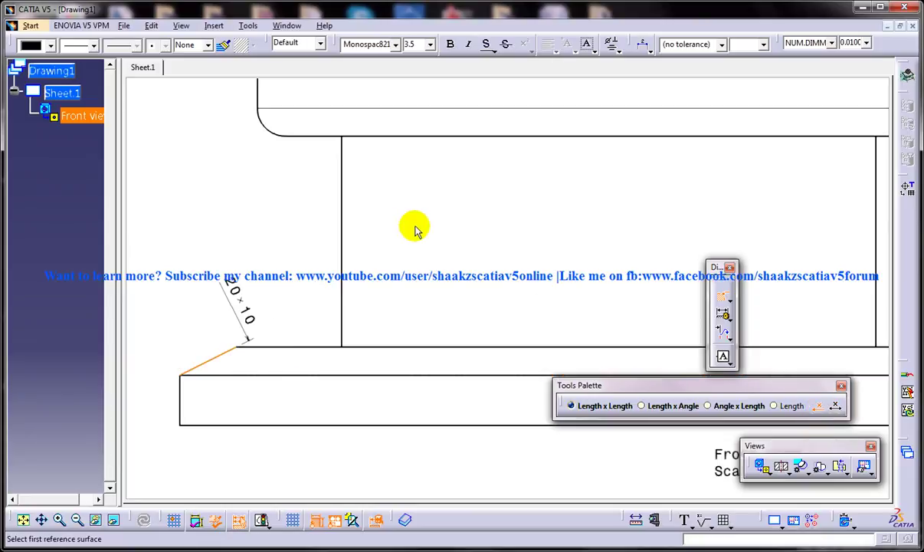